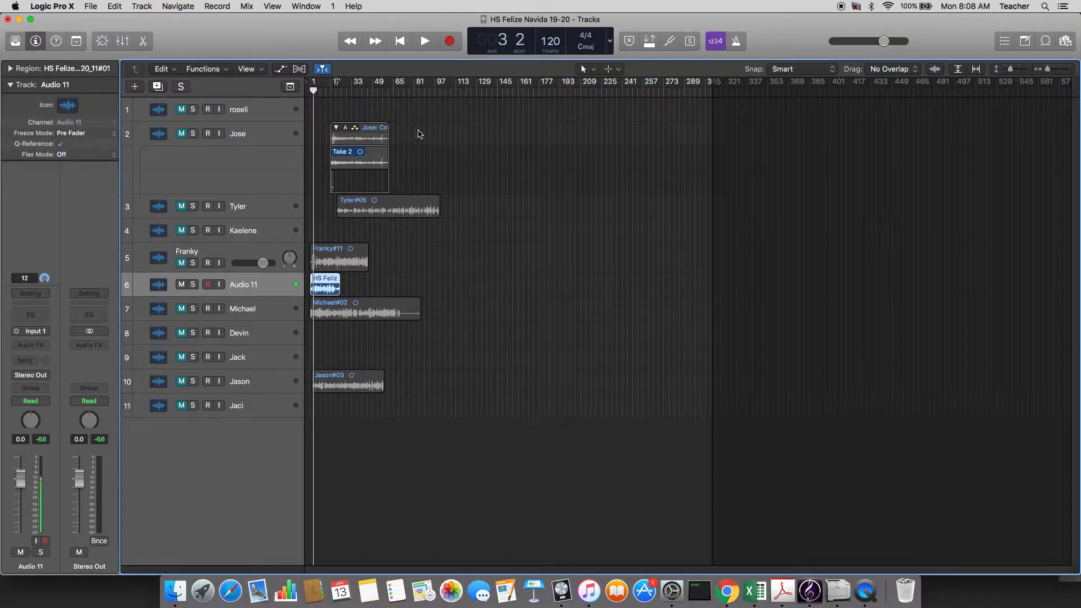
Rename track 6, Audio 11, with the student's first name
{"action": "double_click", "coordinate": [256, 286]}
{"action": "key", "text": "BackSpace"}
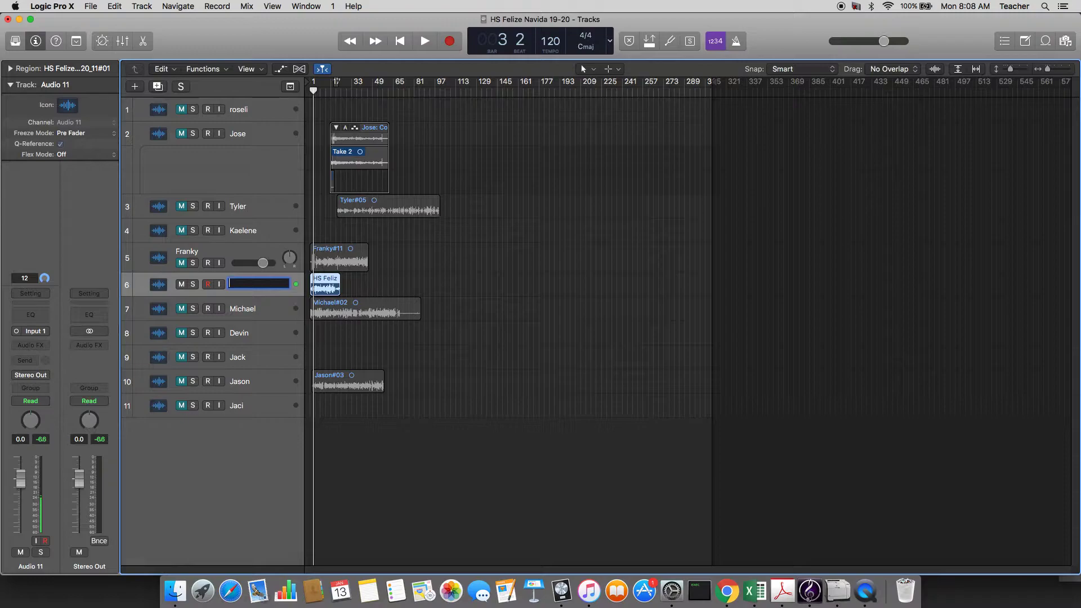
{"action": "type", "text": "Jerry"}
{"action": "key", "text": "Return"}
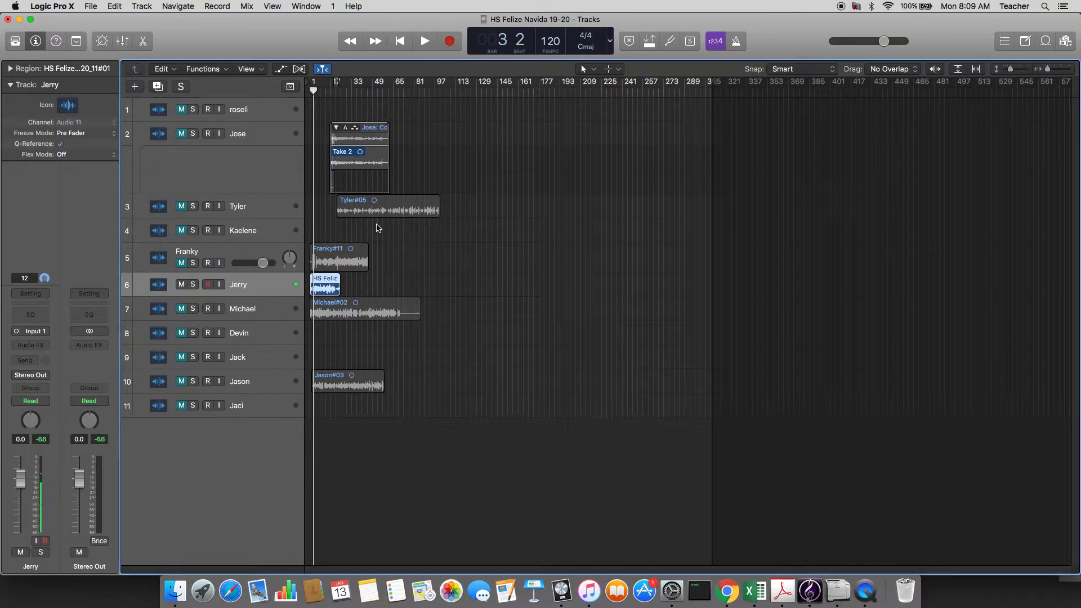
Mute the renamed track 6 and play the project briefly to check that it is silenced
{"action": "left_click", "coordinate": [287, 266]}
{"action": "key", "text": "Down"}
{"action": "key", "text": "ctrl+m"}
{"action": "key", "text": "ctrl+m"}
{"action": "left_click", "coordinate": [181, 284]}
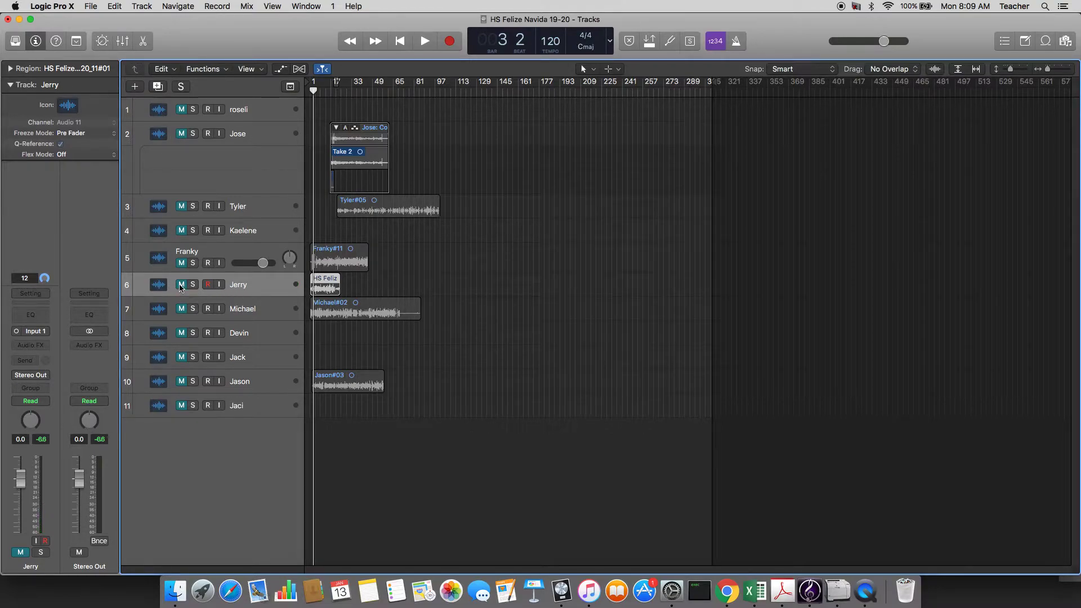
{"action": "key", "text": "space"}
{"action": "key", "text": "space"}
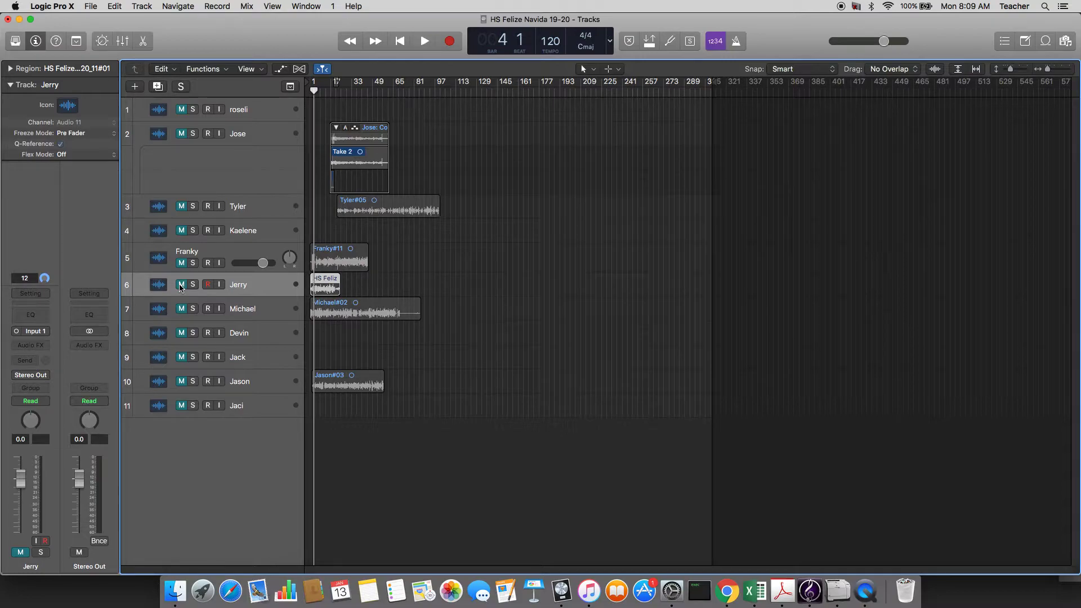
Unmute track 6 and play the project from the beginning to hear it
{"action": "left_click", "coordinate": [181, 285]}
{"action": "key", "text": "Return"}
{"action": "key", "text": "space"}
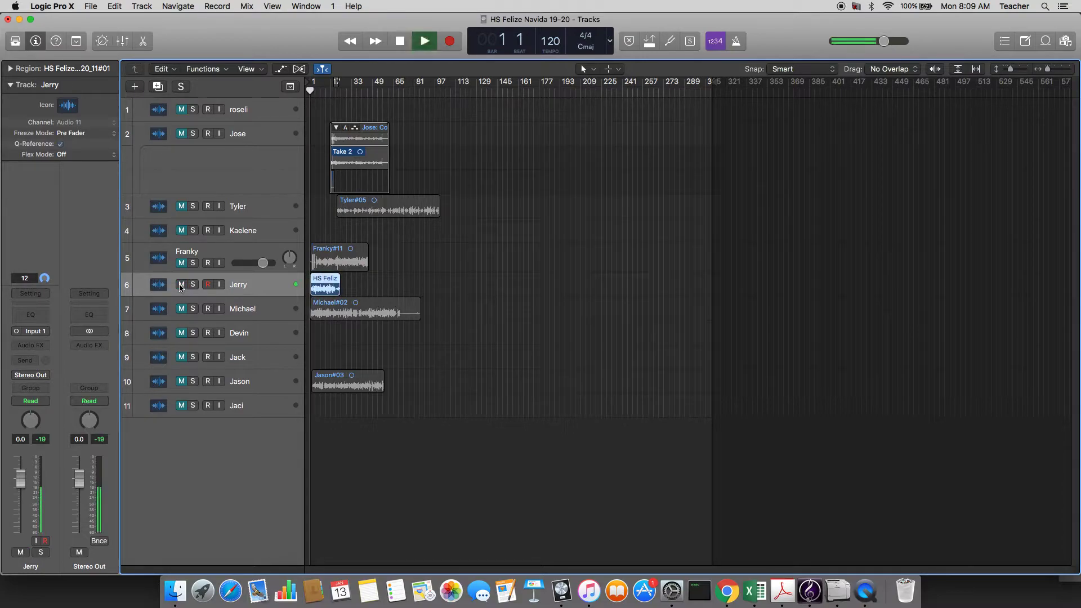
{"action": "key", "text": "space"}
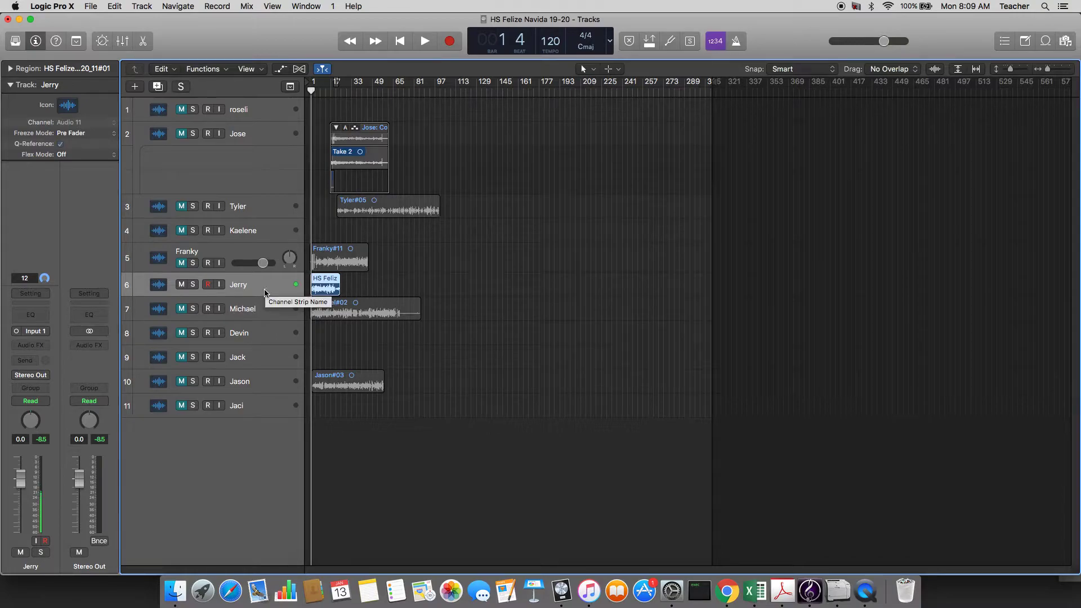
Play the first bars of track 6 again from the start and return the playhead to bar 1
{"action": "key", "text": "Return"}
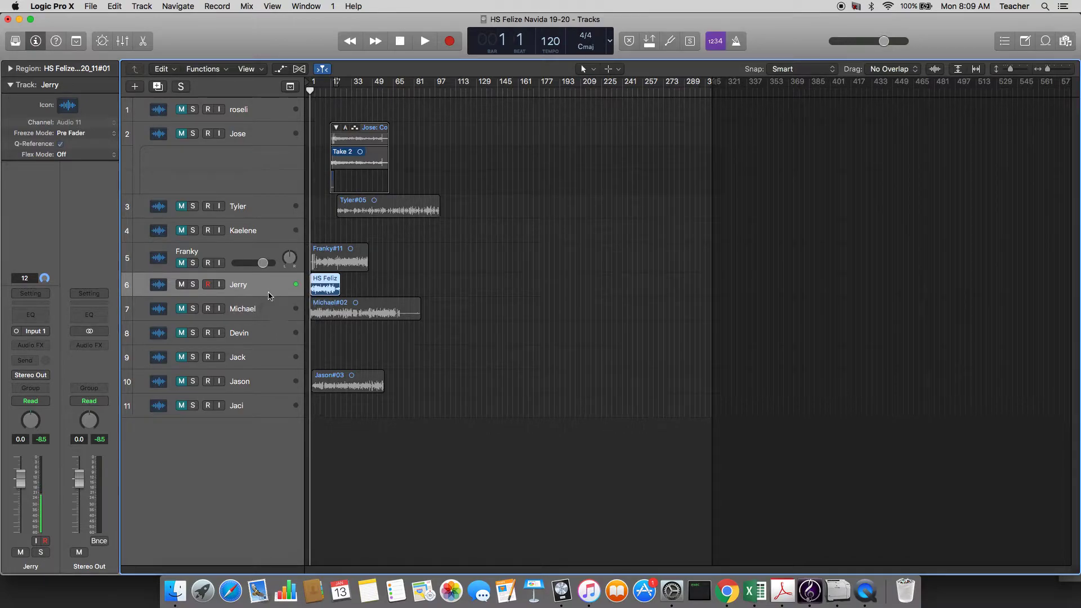
{"action": "key", "text": "space"}
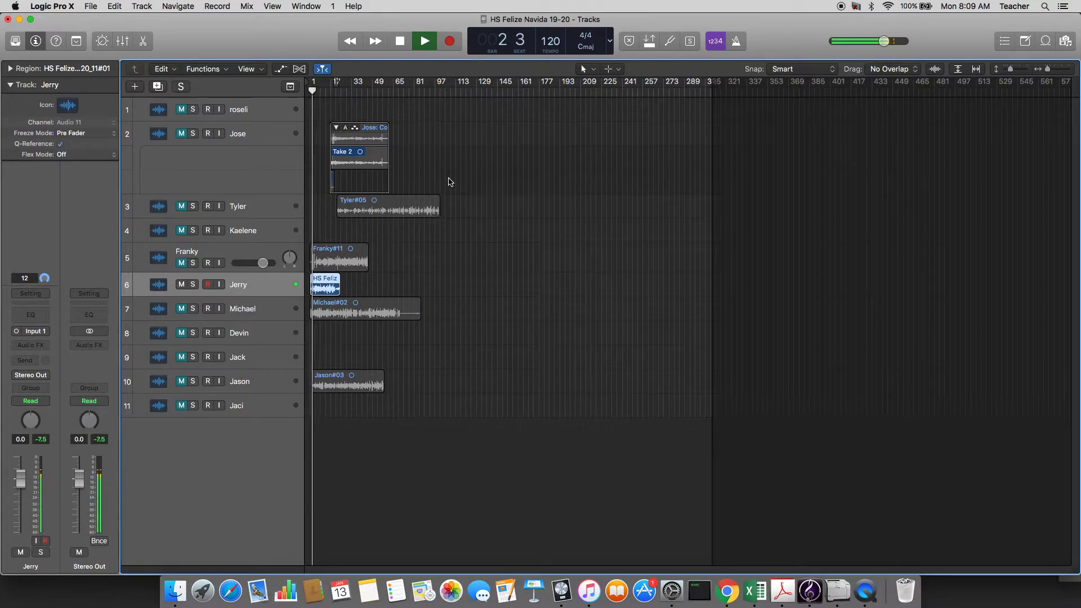
{"action": "key", "text": "space"}
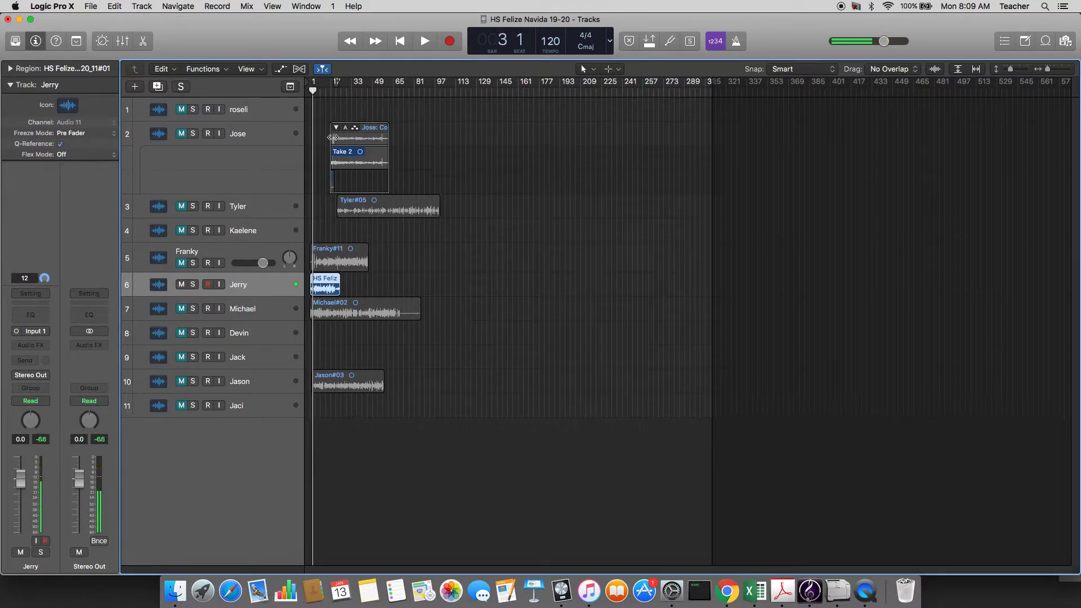
{"action": "left_click_drag", "start_coordinate": [319, 89], "coordinate": [299, 96]}
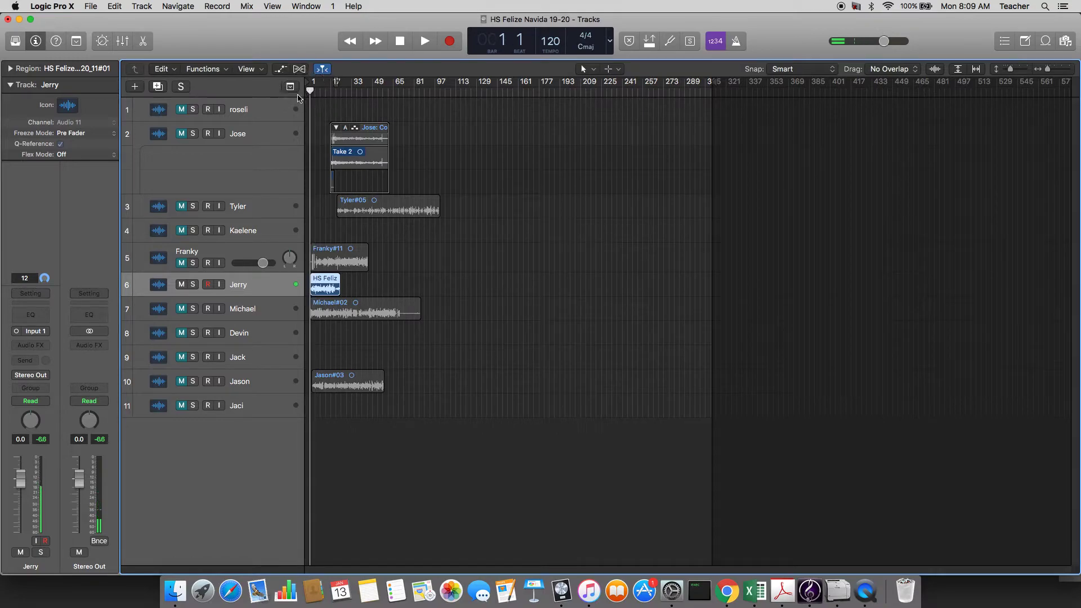
Open the Share To iTunes settings and set the song title to "8. HS Felize Navida"
{"action": "left_click", "coordinate": [91, 7]}
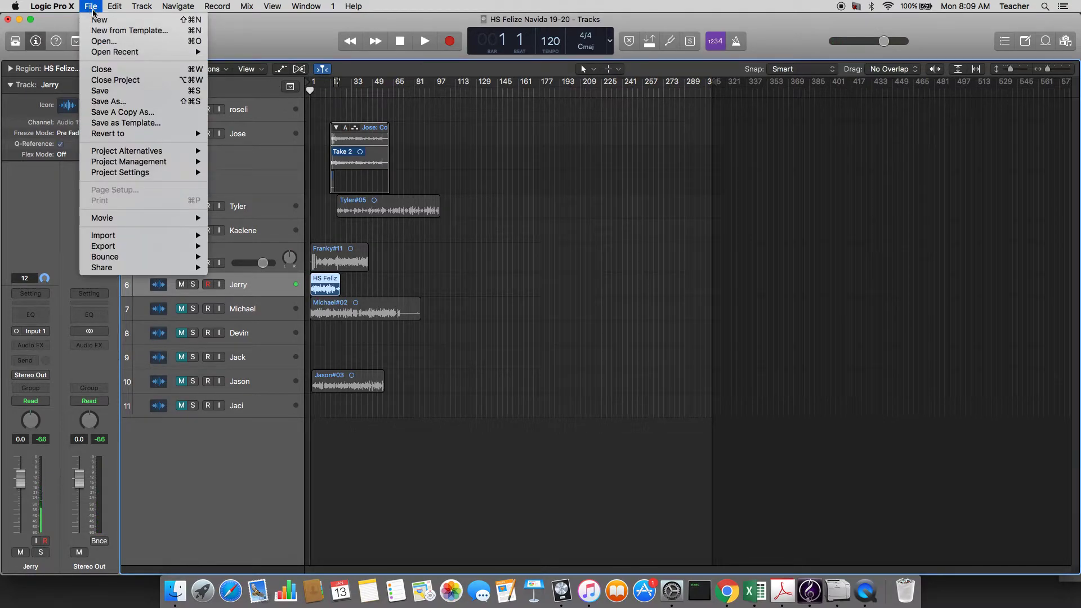
{"action": "mouse_move", "coordinate": [121, 269]}
{"action": "left_click", "coordinate": [243, 270]}
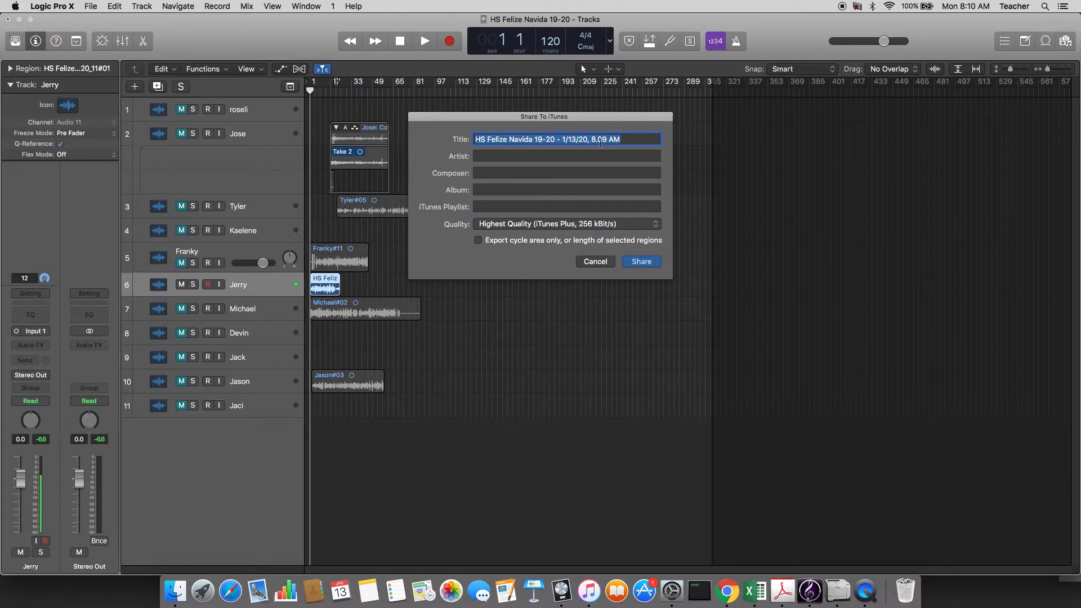
{"action": "left_click_drag", "start_coordinate": [638, 136], "coordinate": [528, 136]}
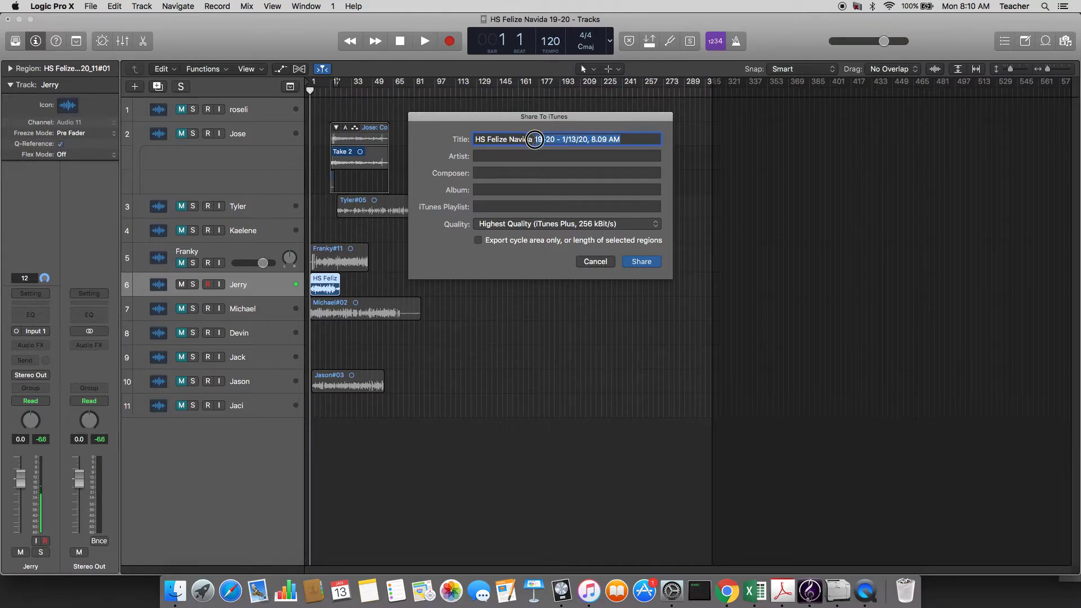
{"action": "key", "text": "BackSpace"}
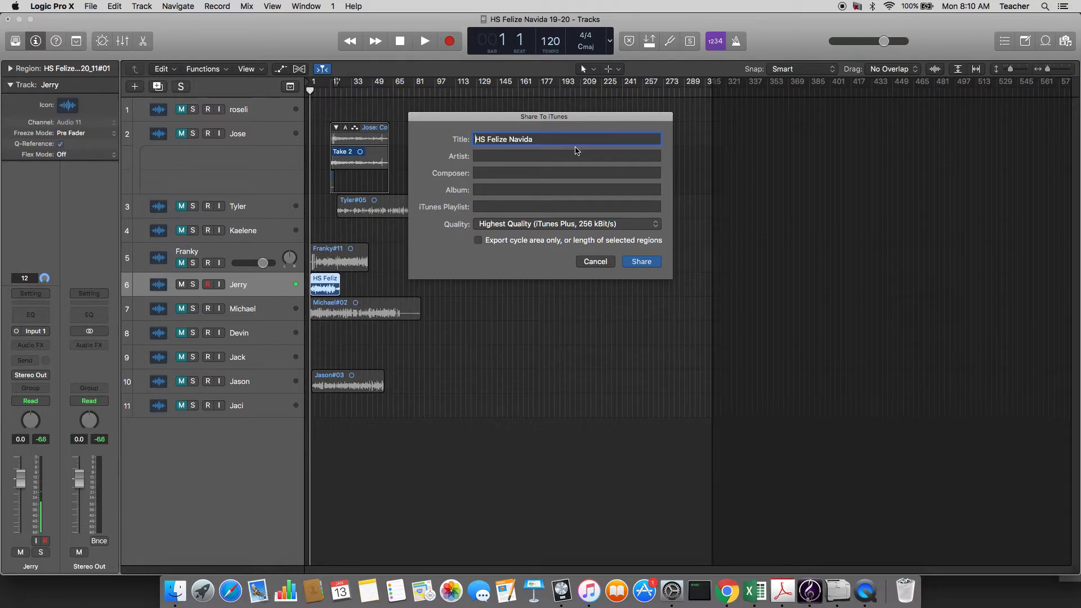
{"action": "key", "text": "Up"}
{"action": "type", "text": "8"}
{"action": "key", "text": "BackSpace"}
{"action": "type", "text": "."}
Enter the student's name as artist and "Semester 1" as album, and share the song to iTunes
{"action": "left_click", "coordinate": [561, 157]}
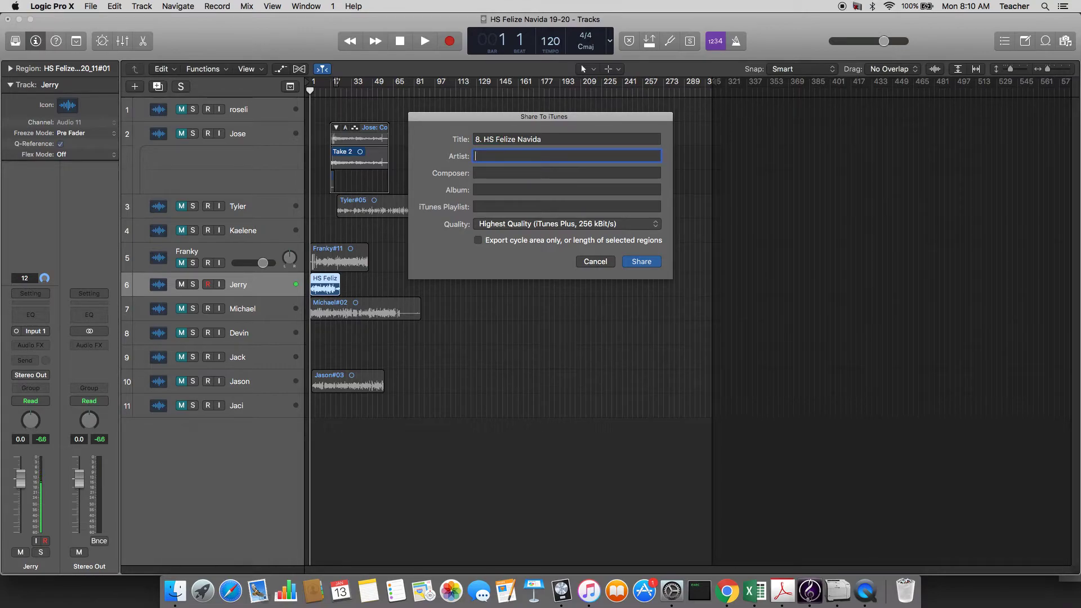
{"action": "type", "text": "Jeremiah G"}
{"action": "key", "text": "Tab"}
{"action": "key", "text": "Tab"}
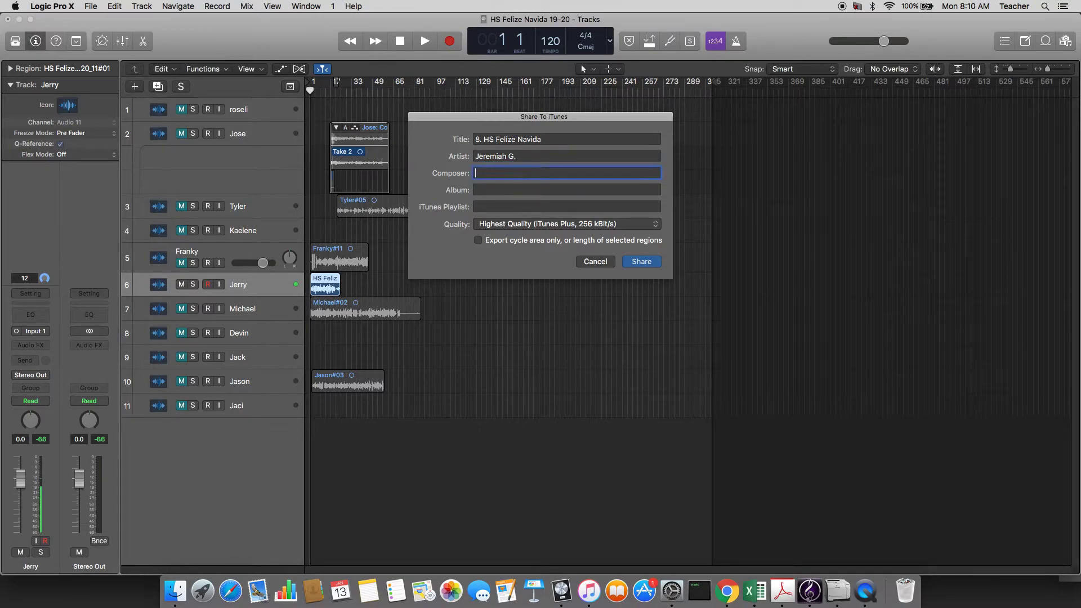
{"action": "type", "text": "Semester 1"}
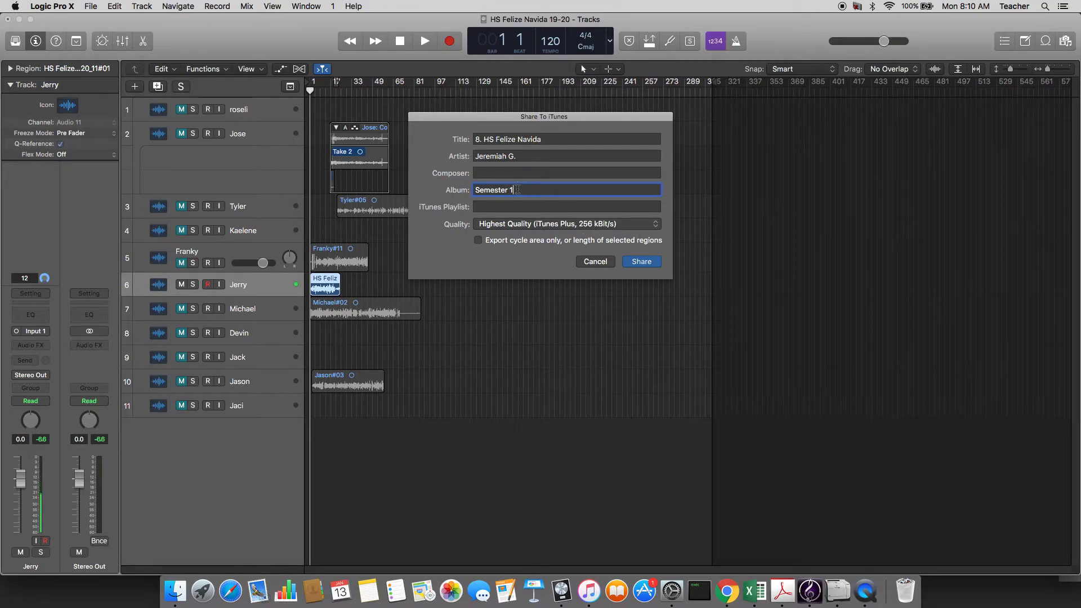
{"action": "left_click", "coordinate": [642, 262]}
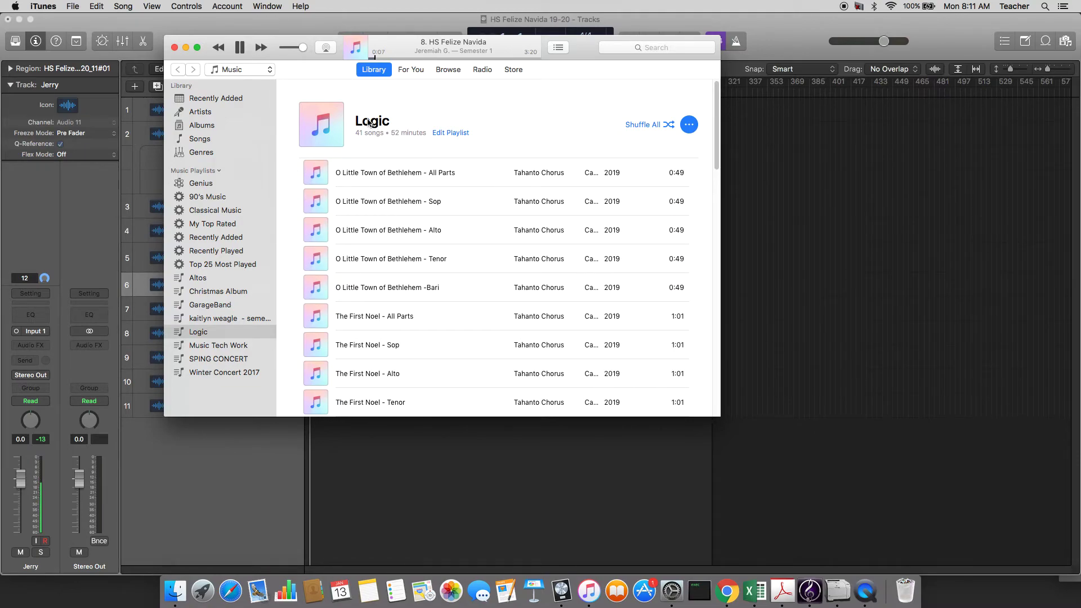
Pause the song in iTunes and show the student's artist entry in the library to check the Semester 1 album
{"action": "left_click", "coordinate": [239, 49]}
{"action": "left_click", "coordinate": [202, 116]}
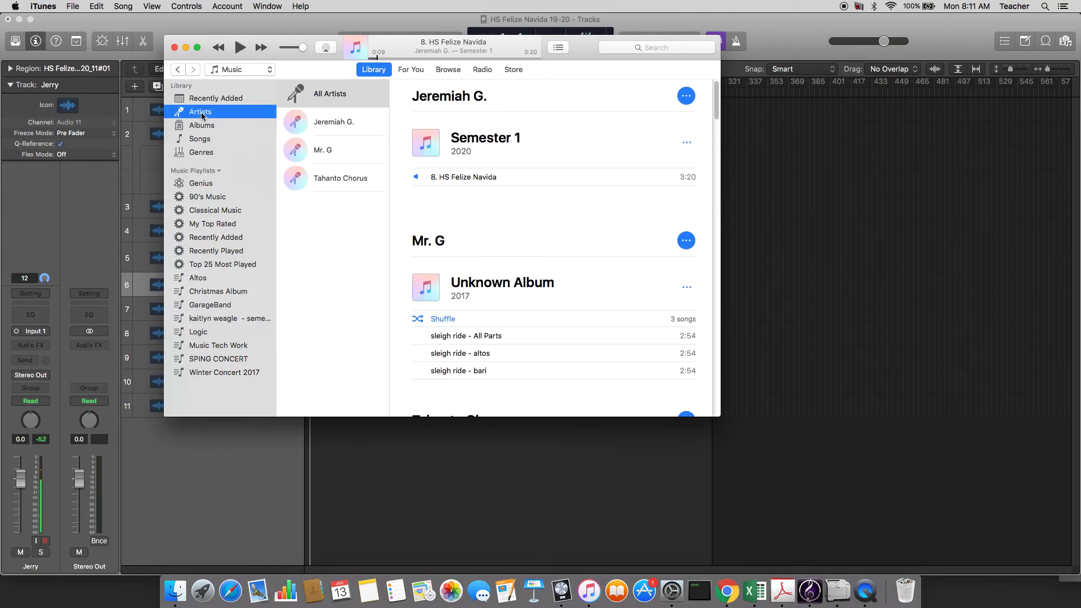
{"action": "left_click", "coordinate": [334, 124]}
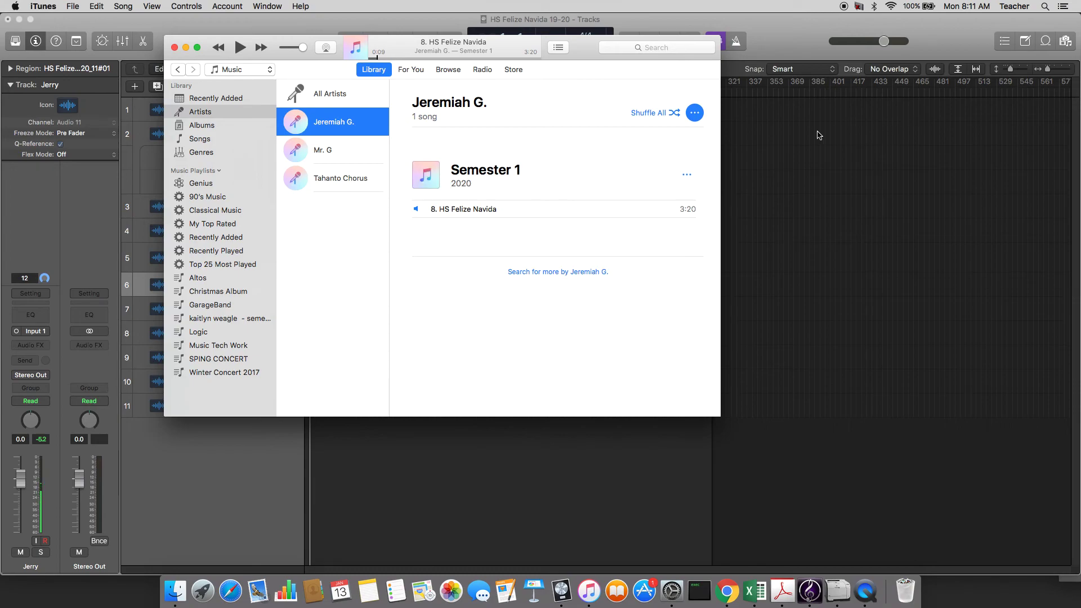
{"action": "left_click", "coordinate": [801, 147]}
{"action": "left_click", "coordinate": [486, 174]}
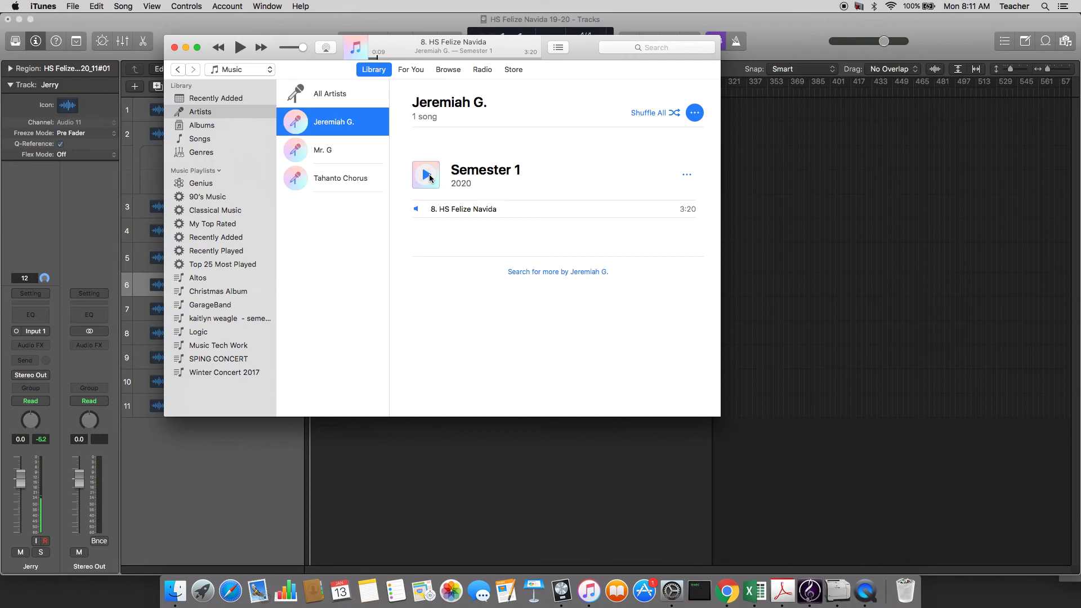